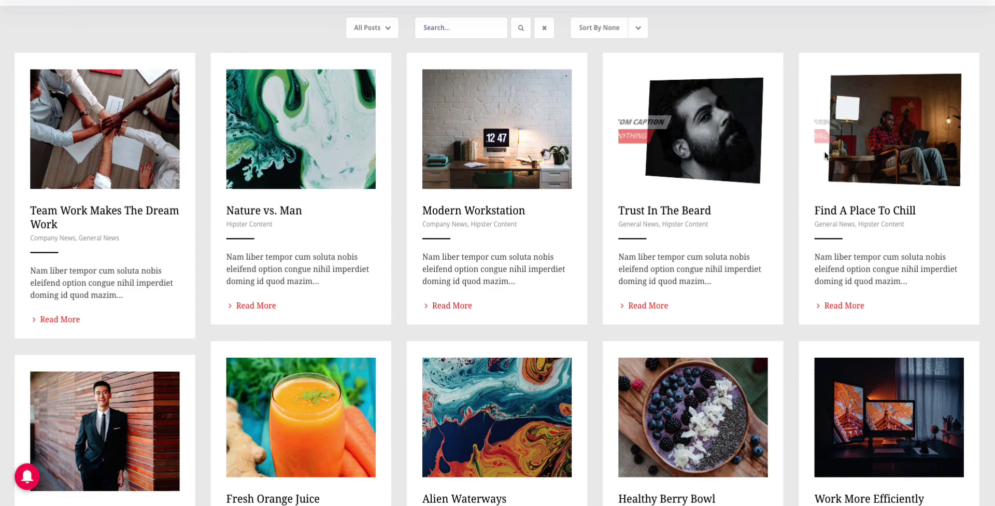
Scroll through the storefront's sample blog-post card grid.
scroll(881, 130, "down", 1)
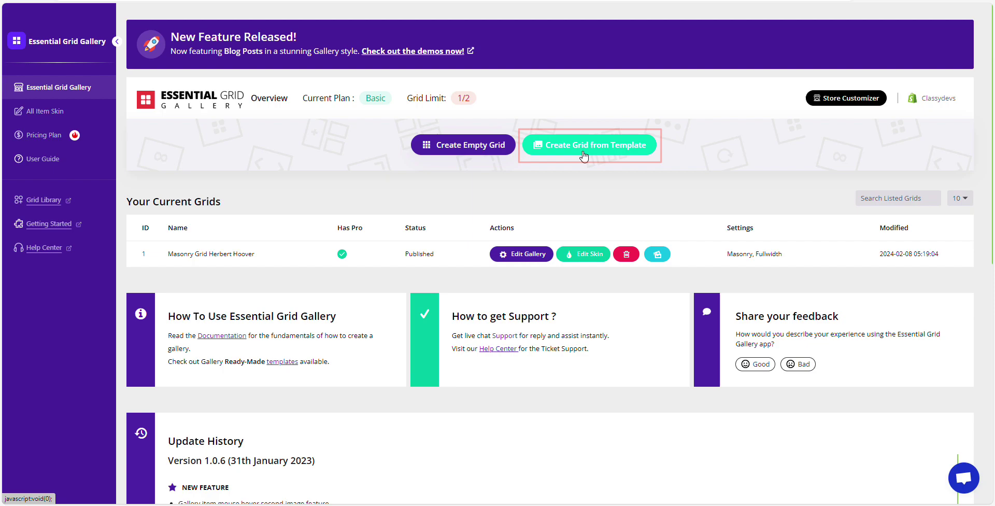
Install the Hoover blog-posts template as a new grid and open the imported gallery.
left_click(577, 150)
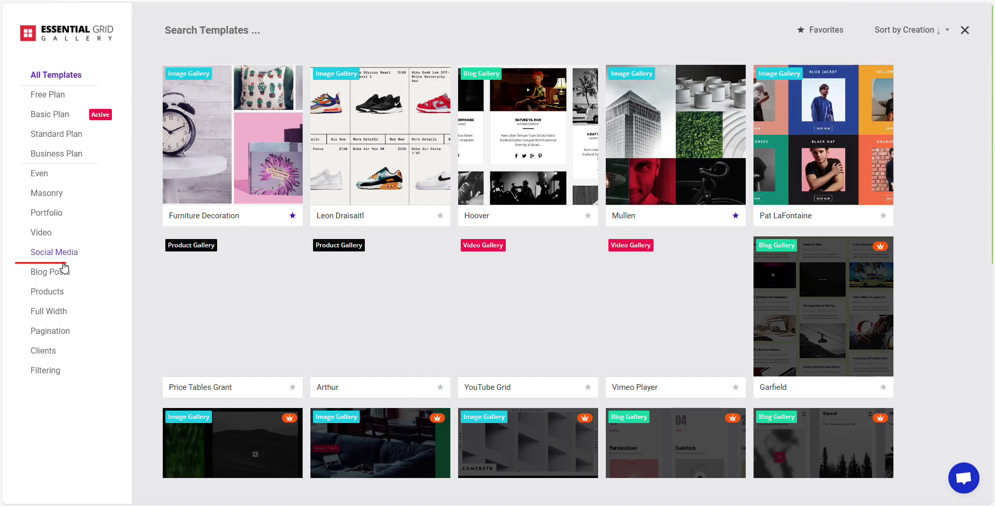
left_click(56, 274)
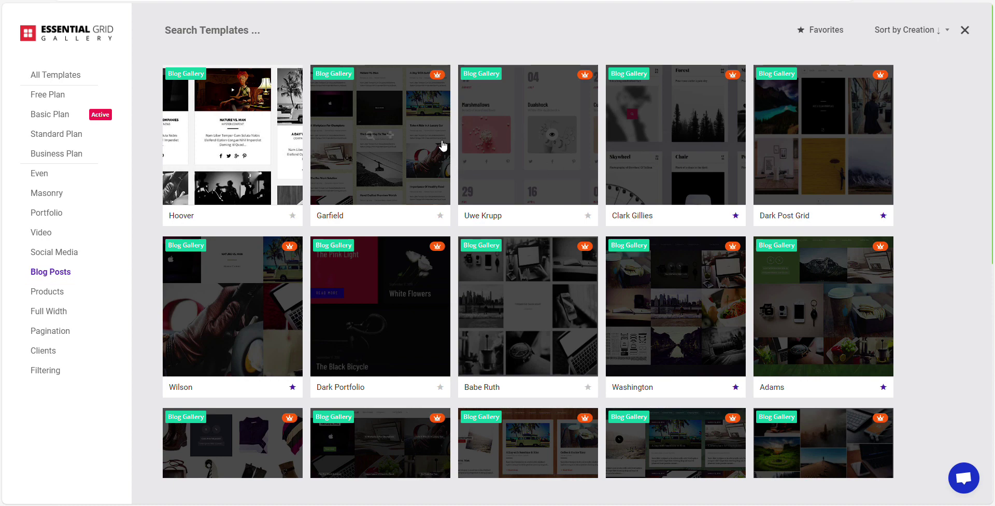
left_click(243, 136)
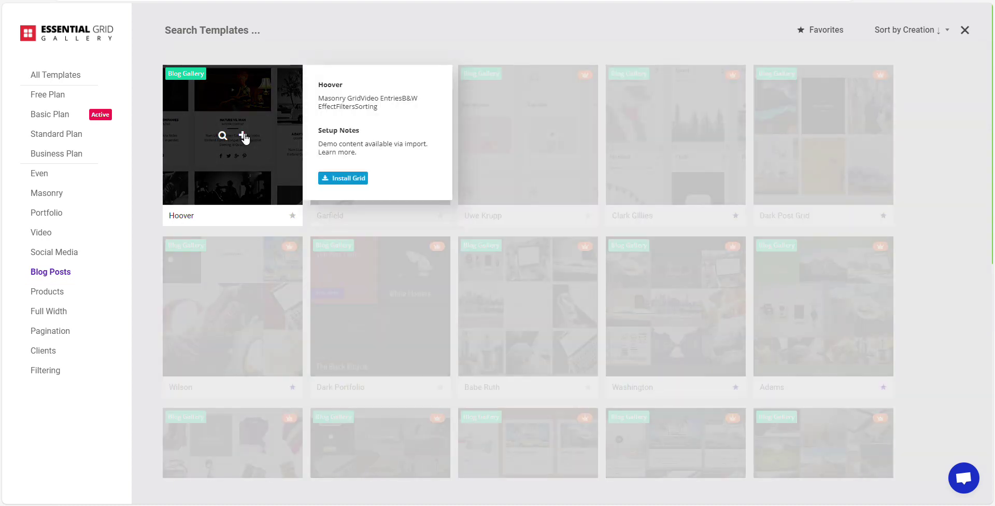
left_click(349, 178)
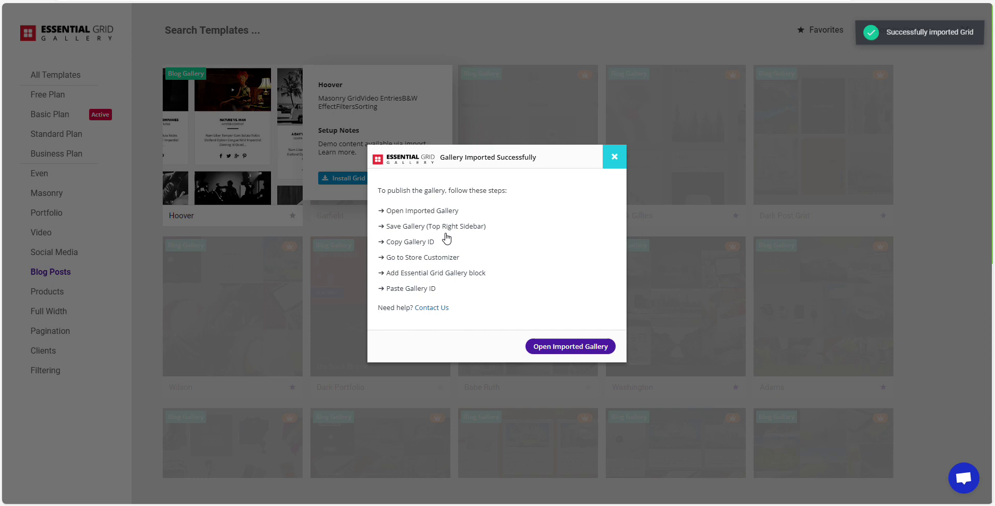
left_click(567, 348)
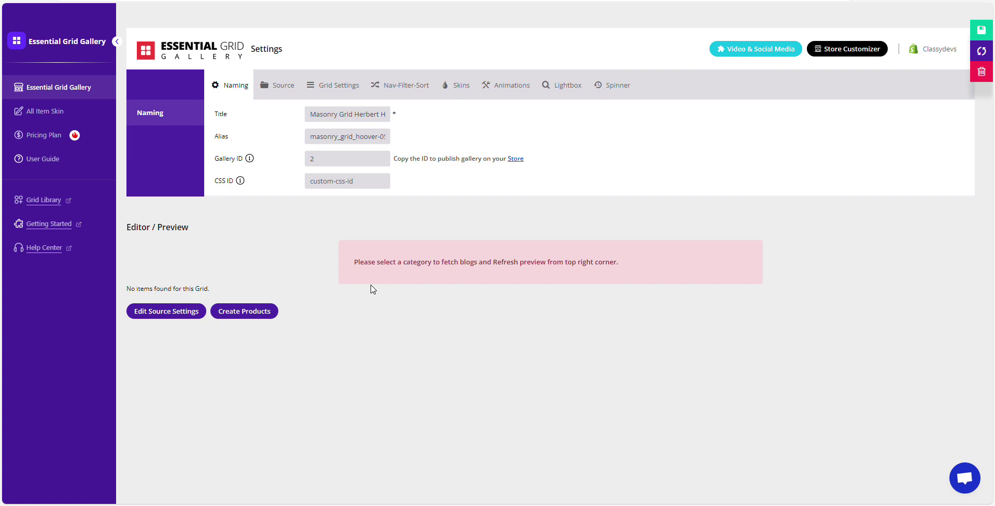
Open the imported grid's source settings from the empty Editor / Preview message.
left_click(182, 313)
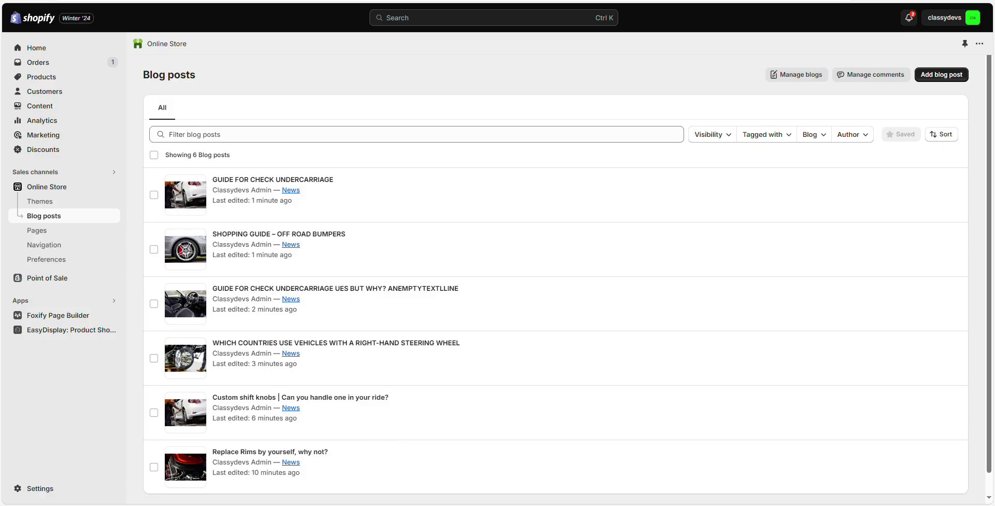
Go from the six News blog posts to the Manage blogs page.
left_click(793, 78)
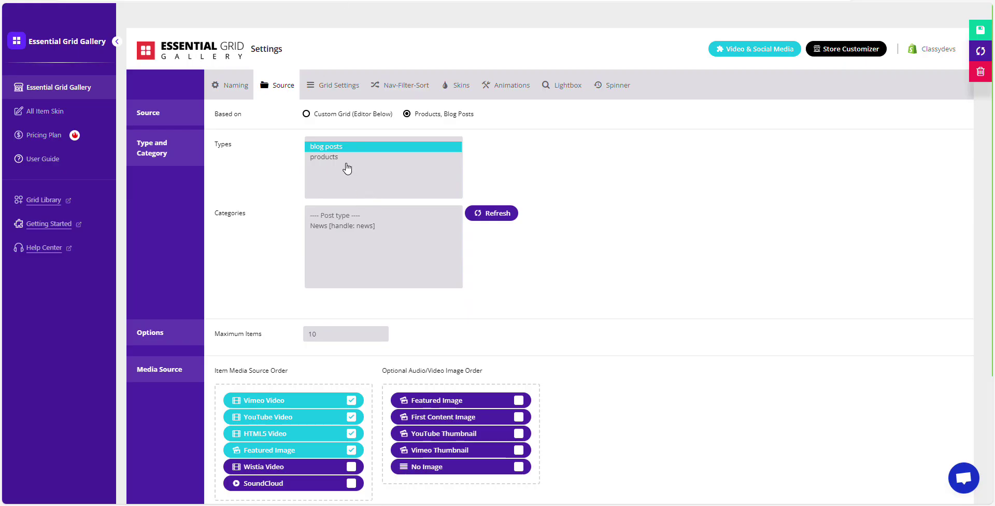
Pick the News blog category as the grid source, save, and refresh the preview.
left_click(340, 226)
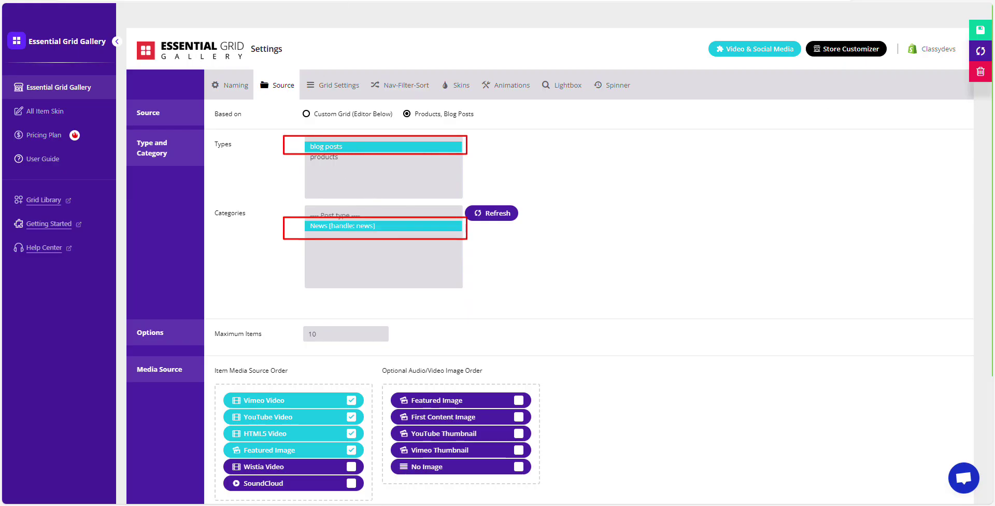
left_click(975, 31)
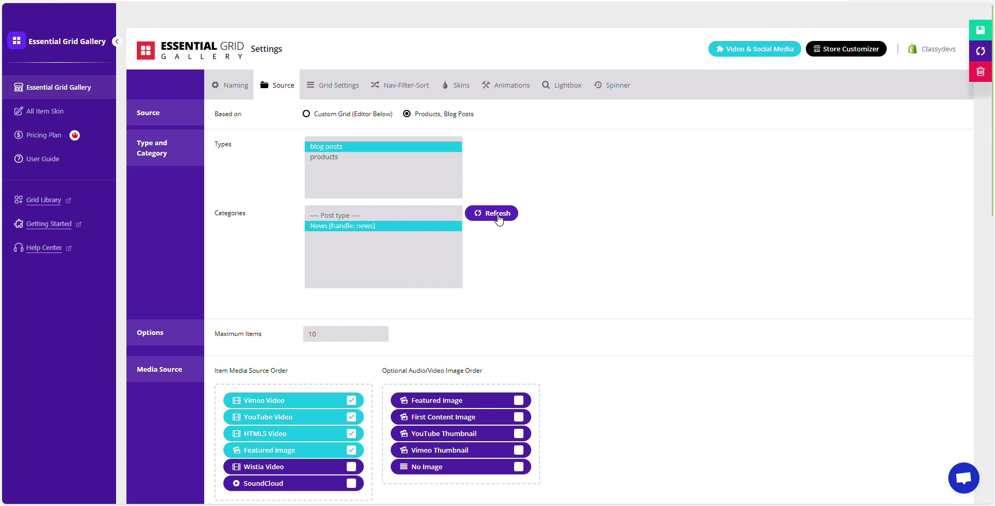
left_click(974, 57)
Toggle the News filter in the grid preview to show the blog-post cards.
scroll(751, 151, "down", 2)
scroll(751, 151, "down", 4)
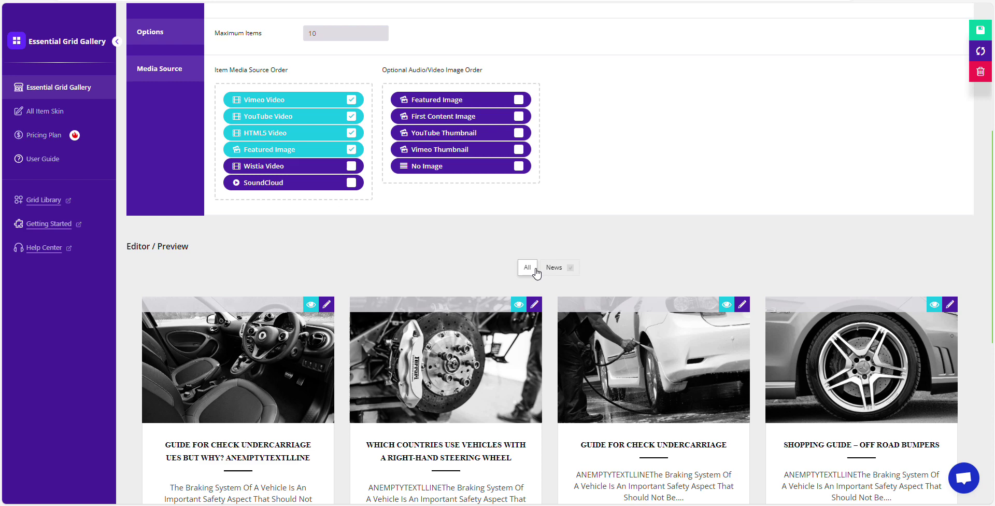
left_click(571, 268)
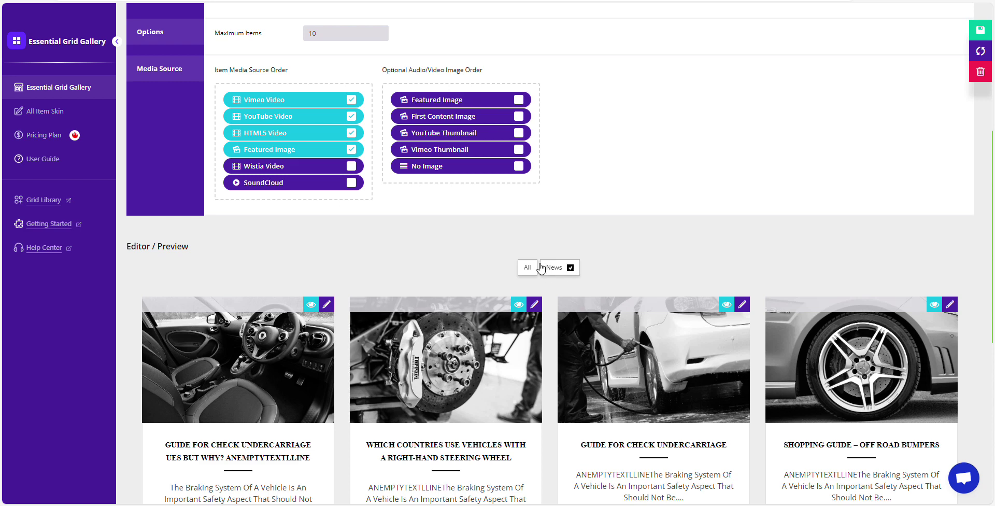
scroll(486, 105, "up", 6)
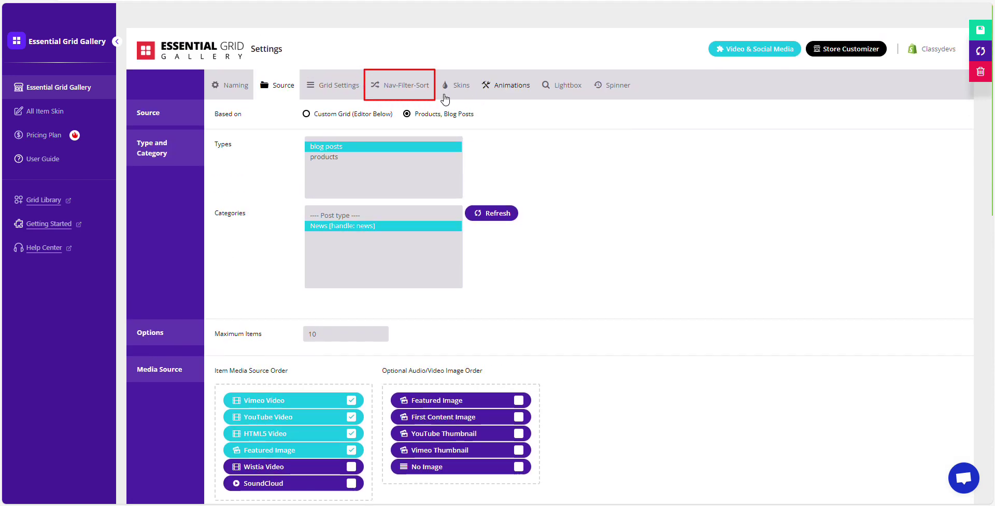
Move FILTER 1 from Dropzone Top 1 into Available Modules and save the gallery.
left_click(404, 85)
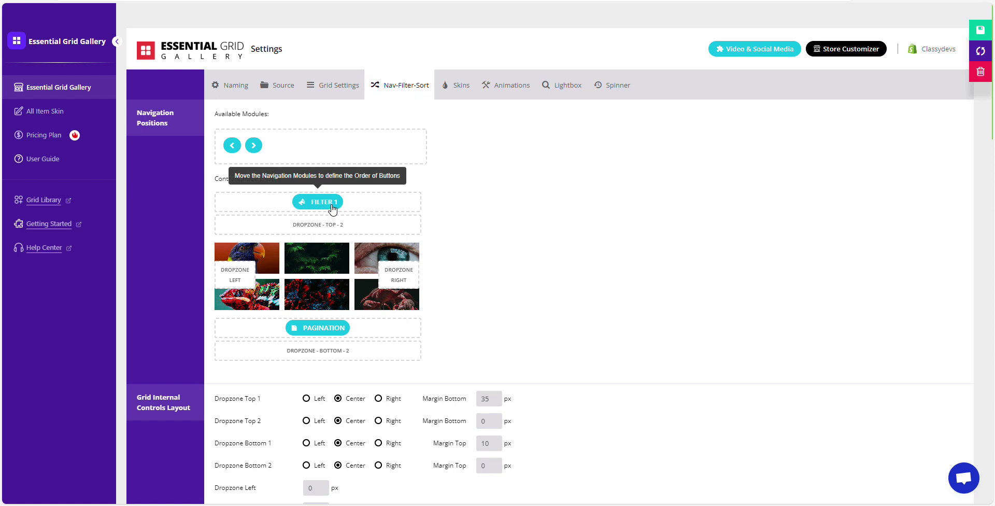
left_click_drag(332, 208, 330, 145)
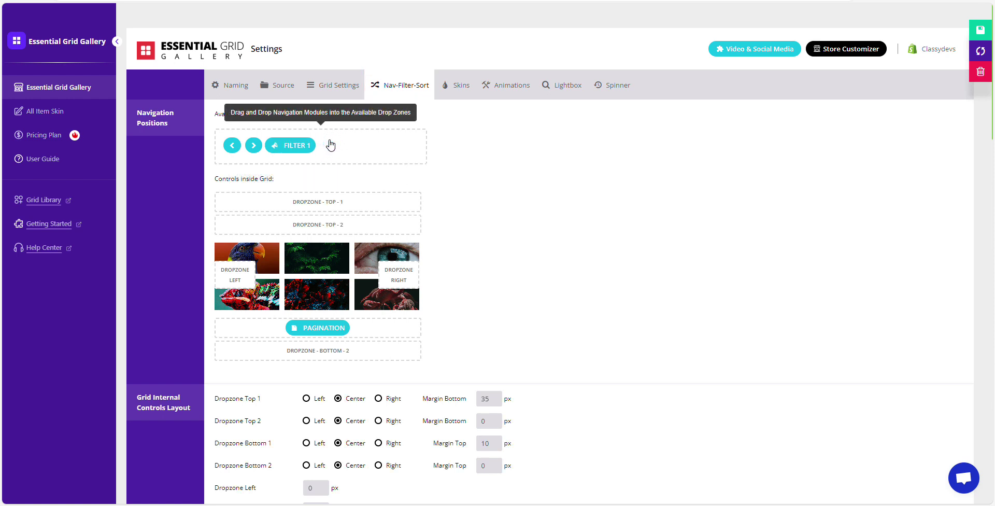
left_click(971, 32)
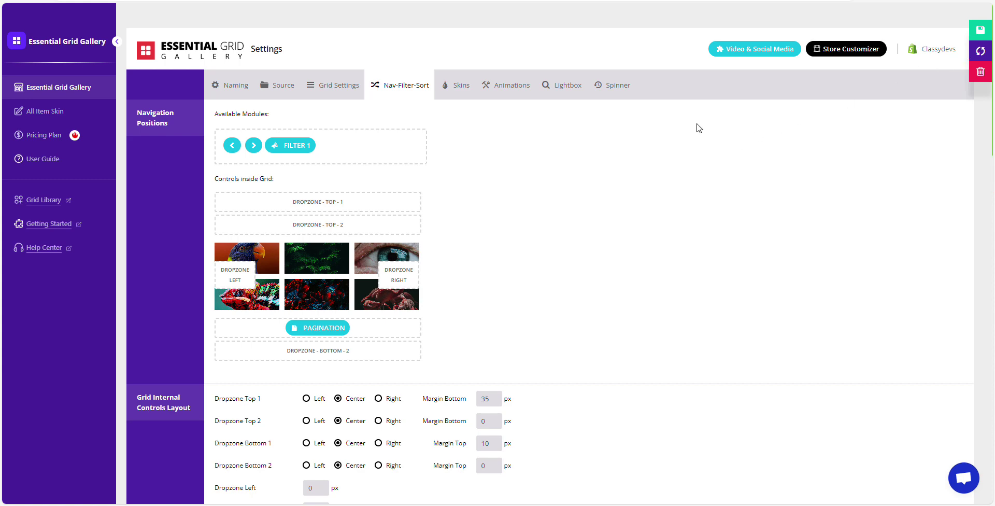
scroll(639, 205, "down", 15)
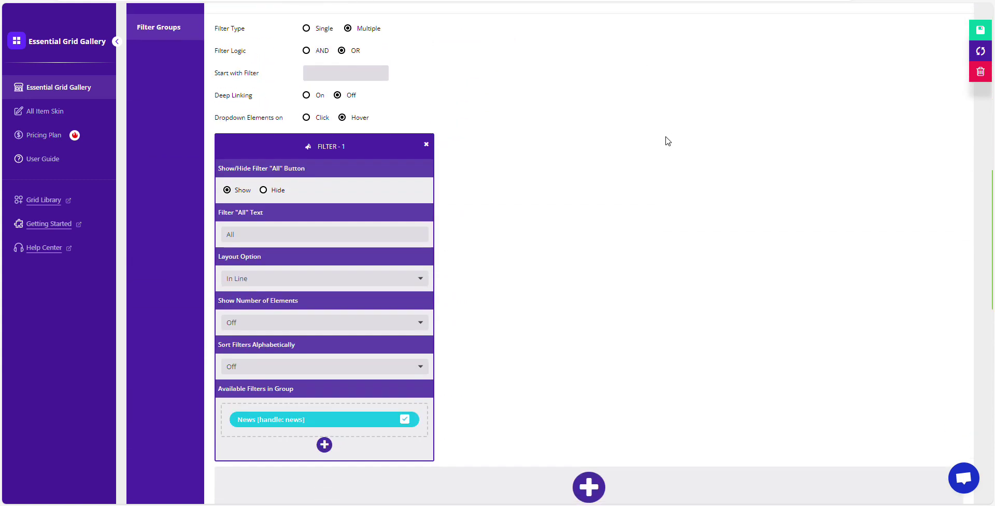
scroll(666, 143, "down", 4)
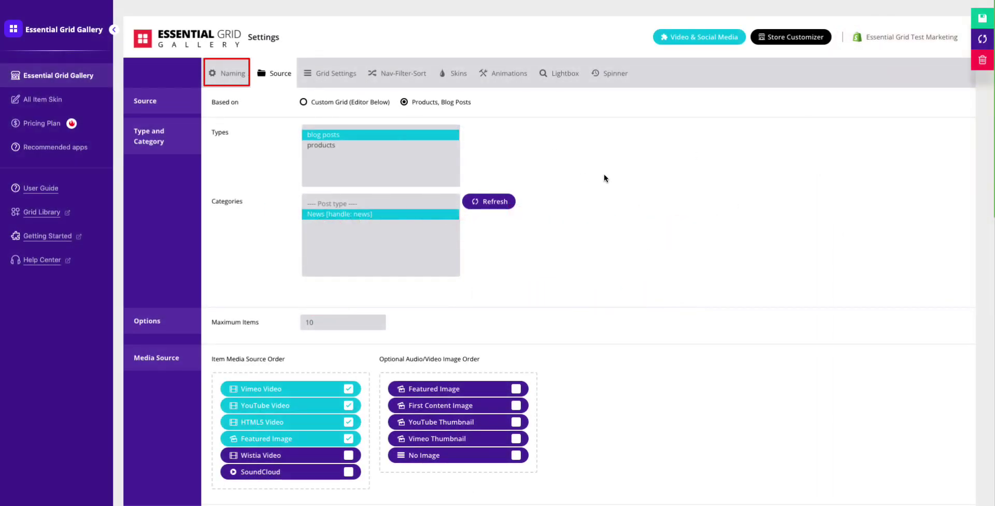
Copy the grid's Gallery ID 1 from its naming details.
left_click(238, 82)
mouse_move(231, 149)
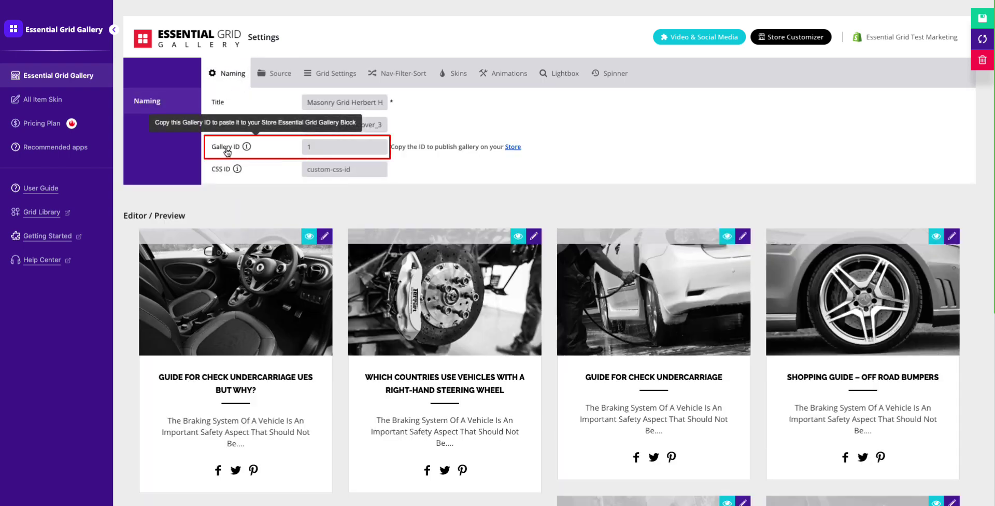
right_click(309, 149)
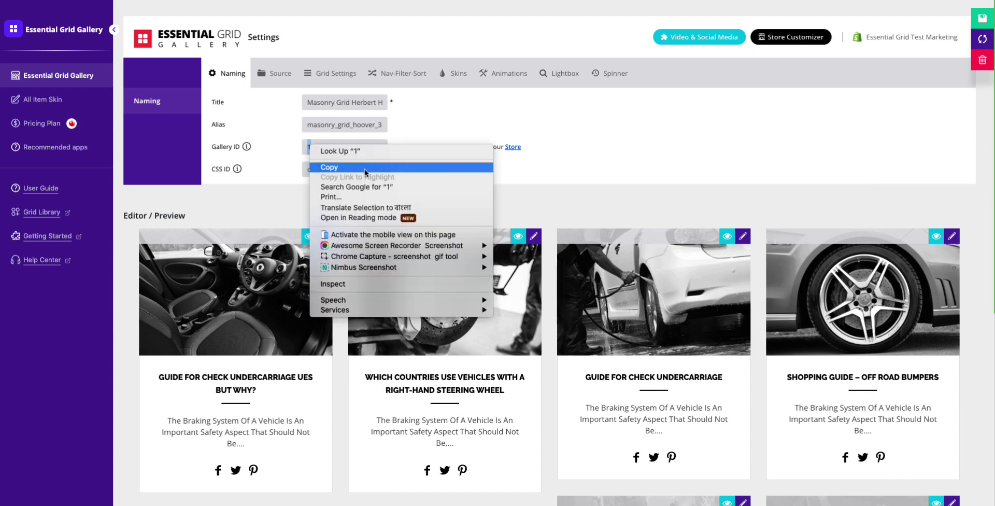
left_click(365, 167)
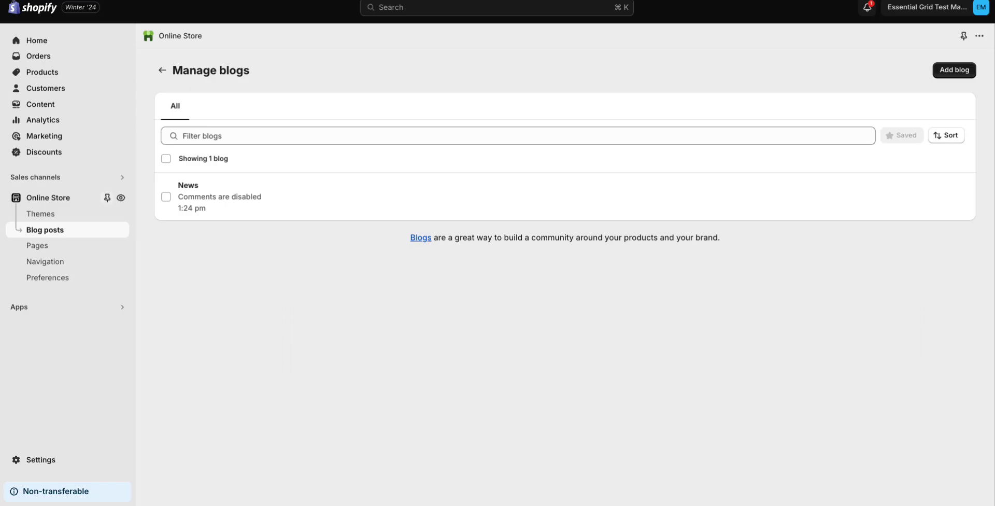
Add an Essential Grid Gallery app block to the Dawn theme home page's Apps section.
left_click(60, 198)
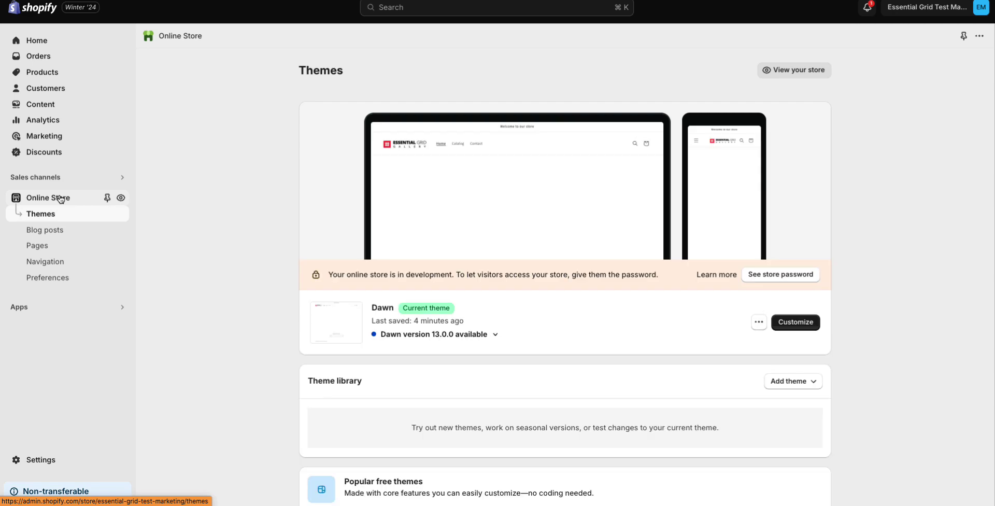
left_click(795, 322)
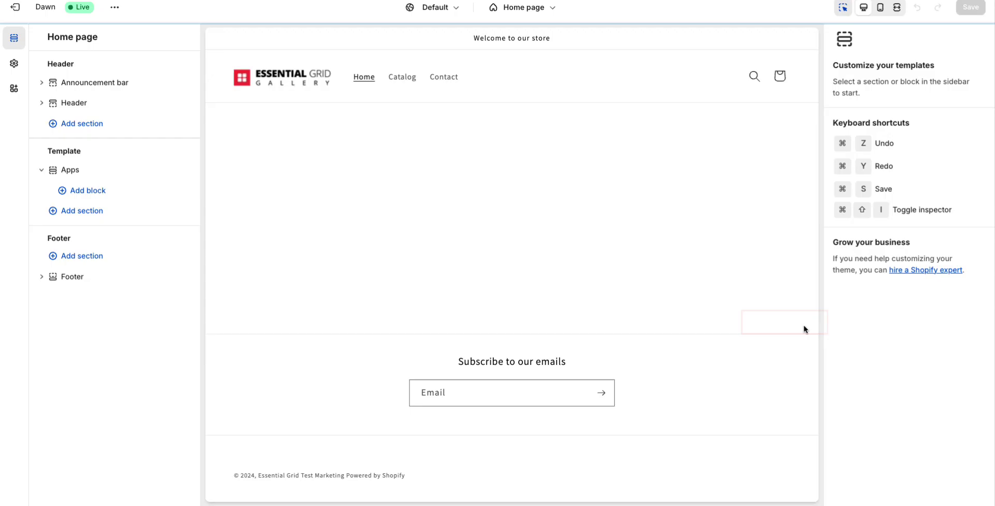
left_click(106, 190)
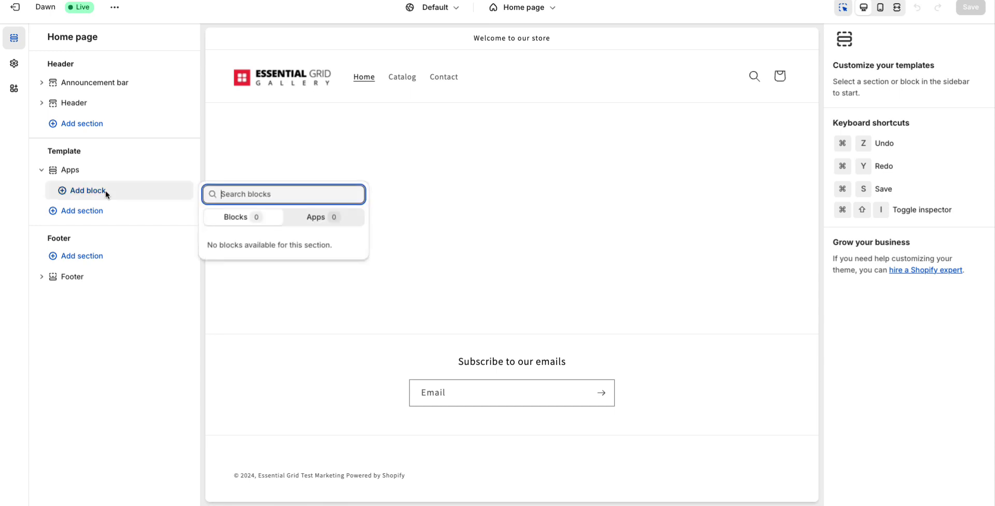
left_click(316, 217)
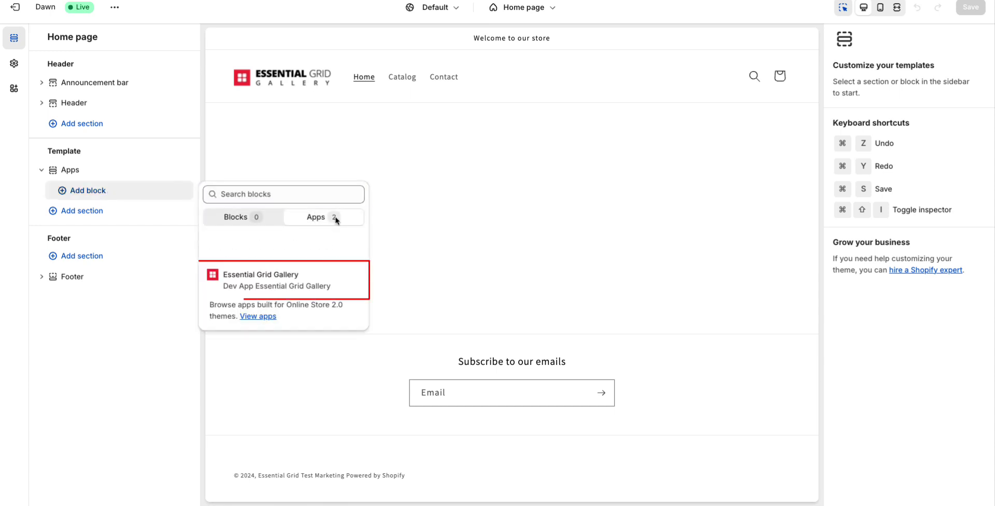
left_click(321, 282)
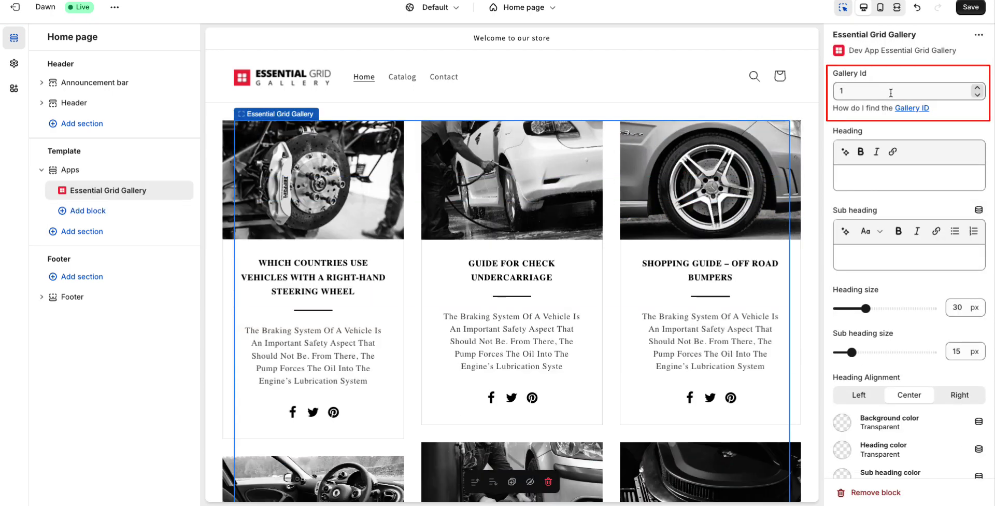
Paste Gallery ID 1 into the block's Gallery Id field and save the home page.
double_click(842, 92)
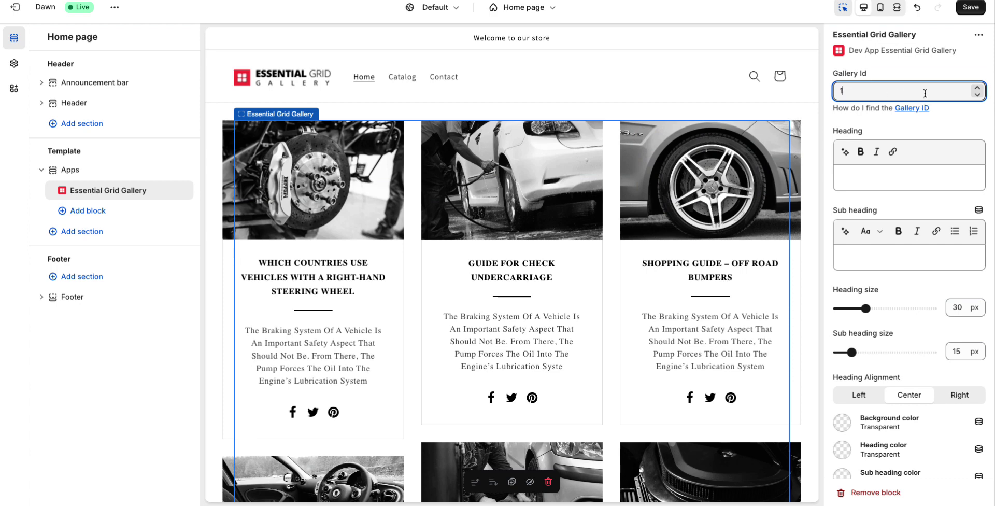
right_click(843, 91)
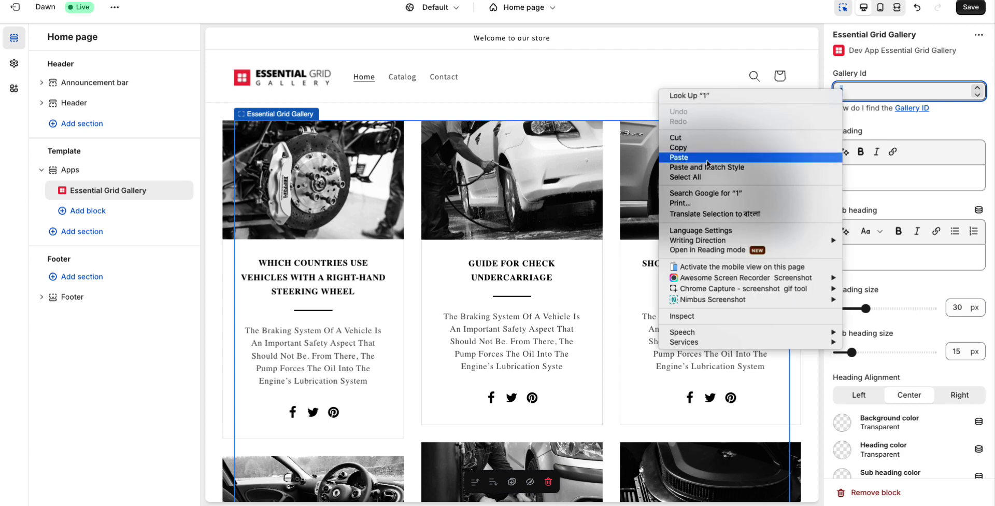
key("Escape")
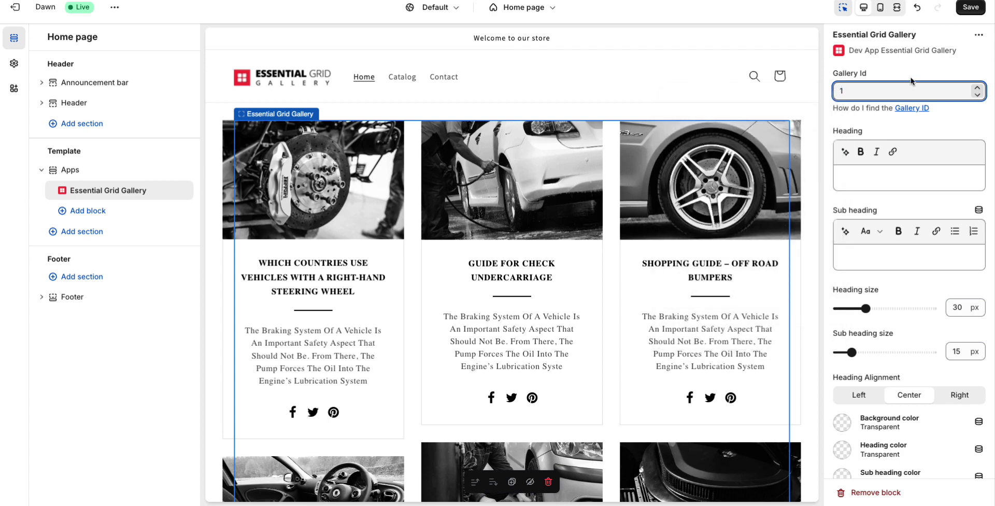
left_click(973, 8)
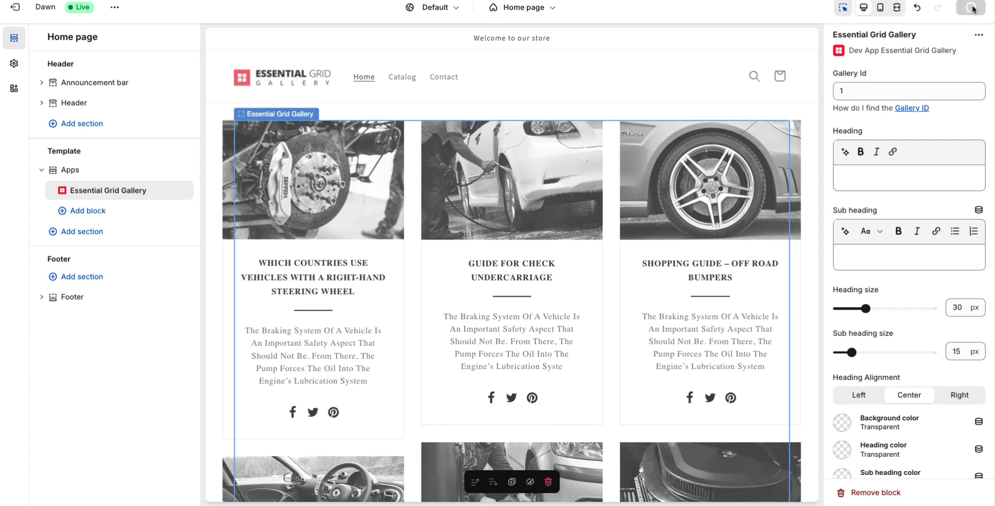
View the live store home page and scroll through the blog-post grid.
left_click(115, 8)
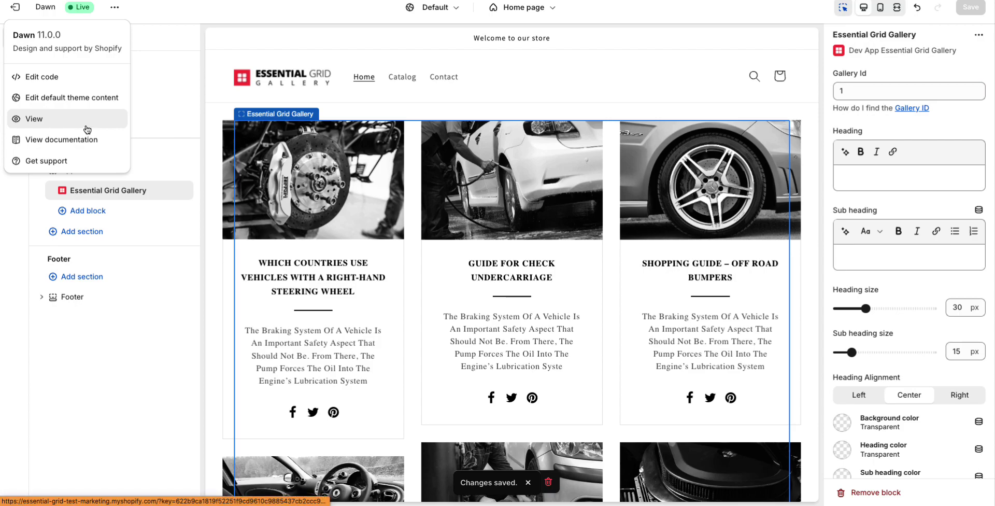
left_click(87, 130)
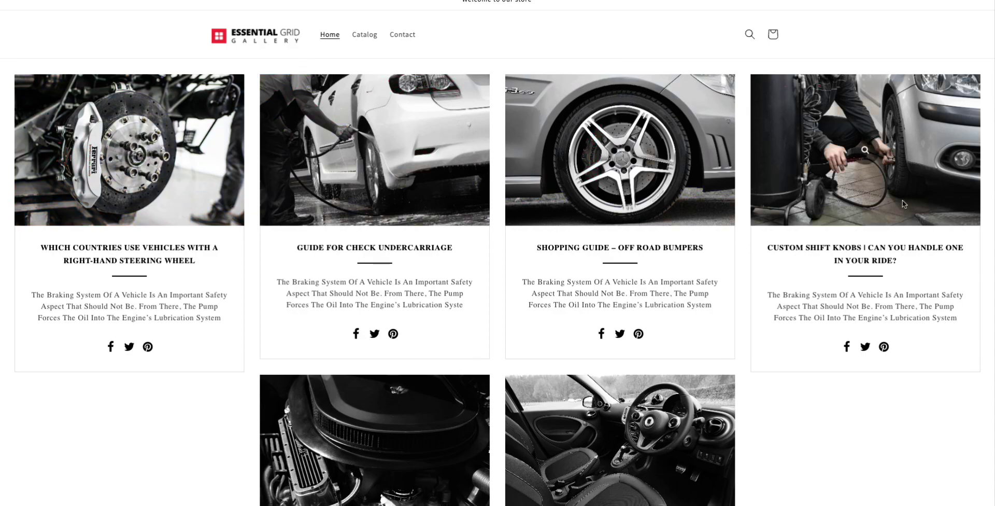
scroll(905, 203, "down", 5)
scroll(415, 217, "up", 5)
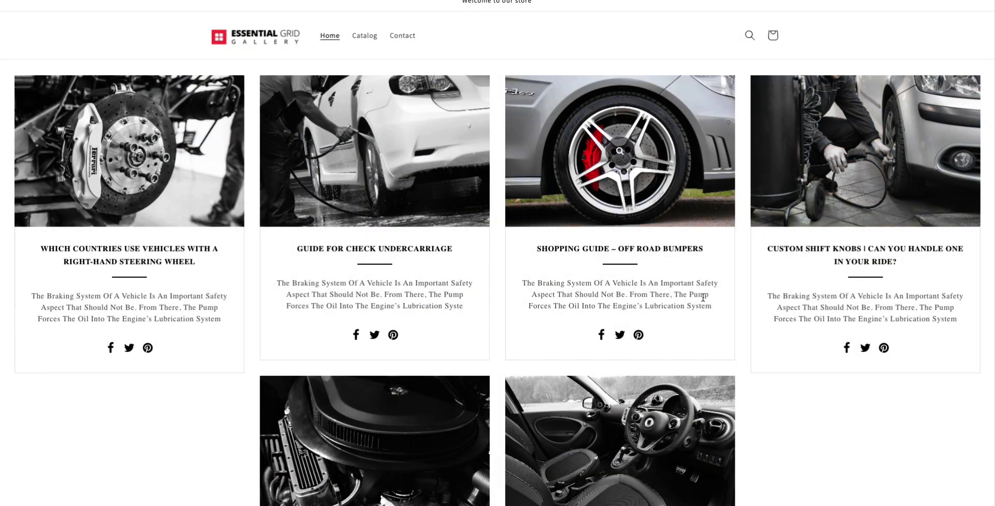
Open the 'Shopping Guide – Off Road Bumpers' post to check its link.
left_click(622, 250)
scroll(630, 248, "down", 5)
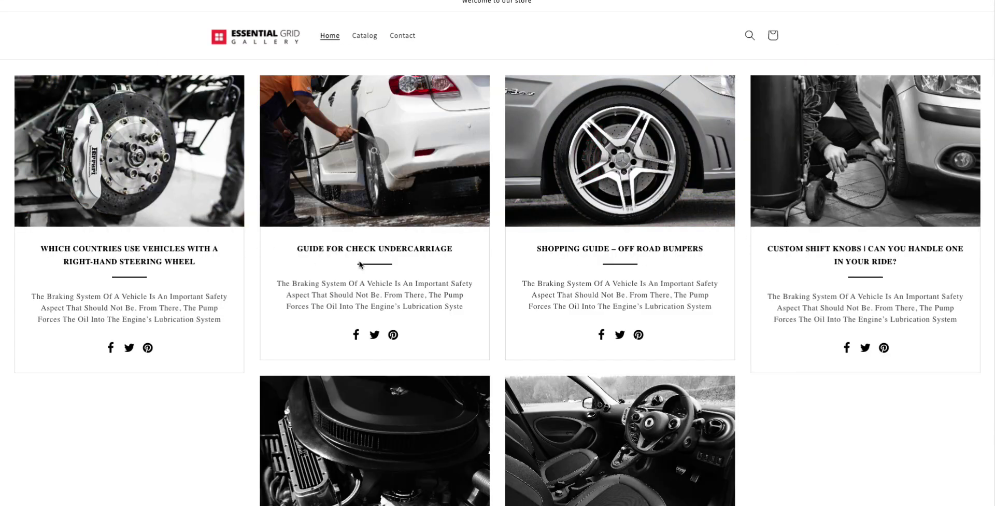
scroll(836, 252, "down", 3)
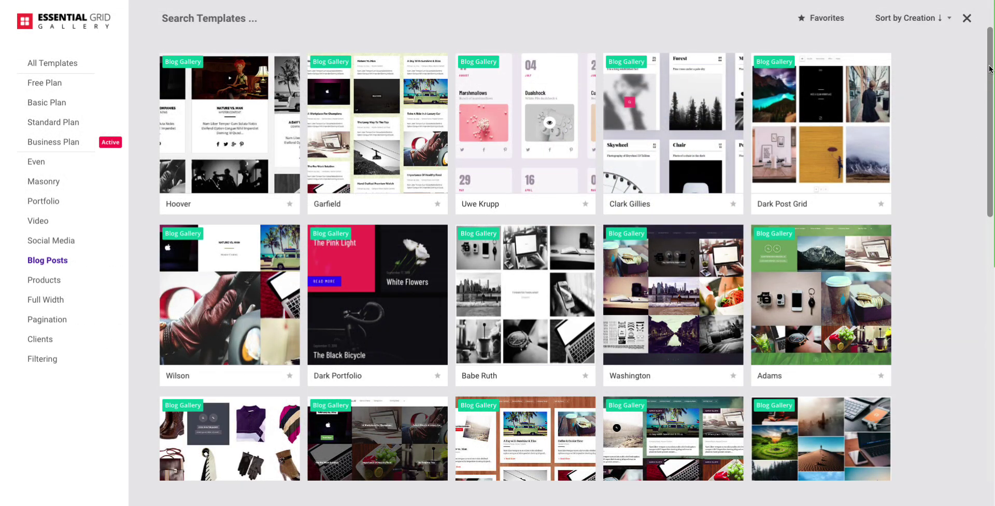
left_click_drag(990, 69, 993, 330)
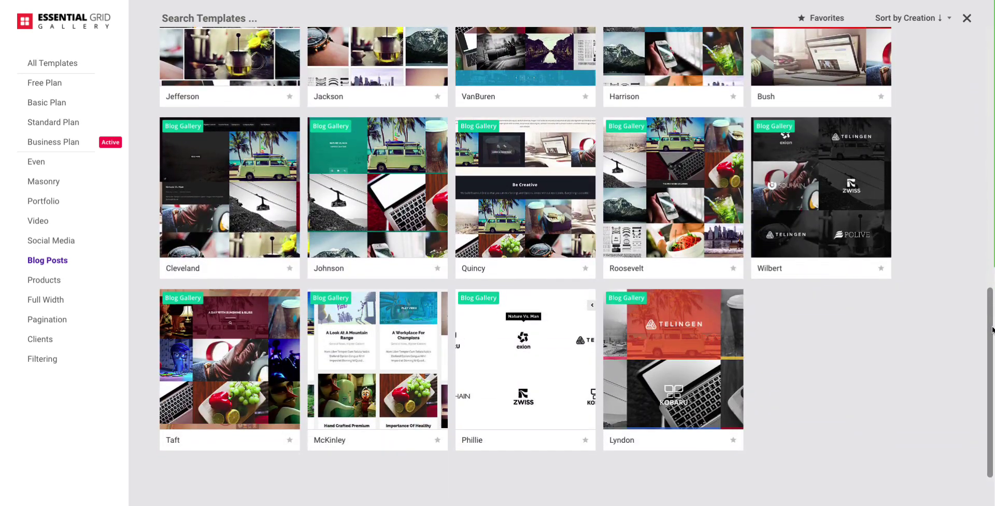